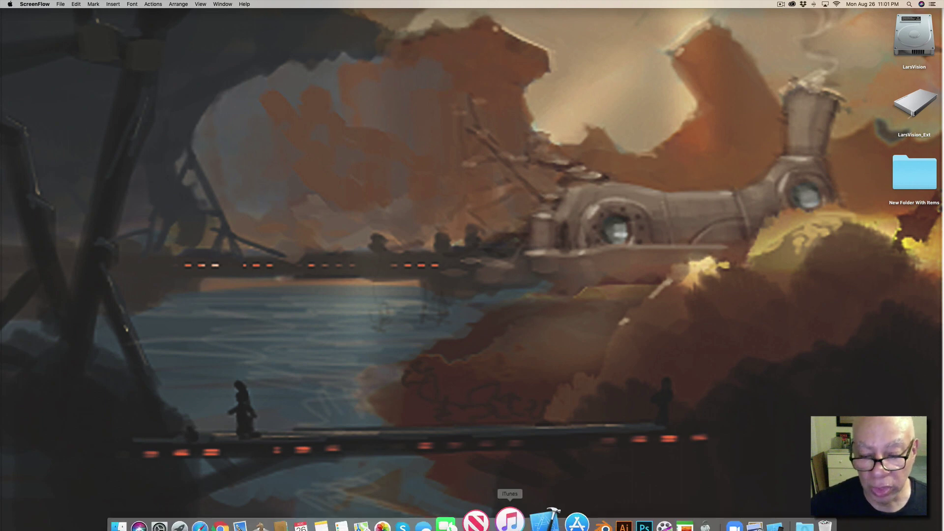
- Launch Xcode and pick the iOS Game template for a new project
left_click(537, 510)
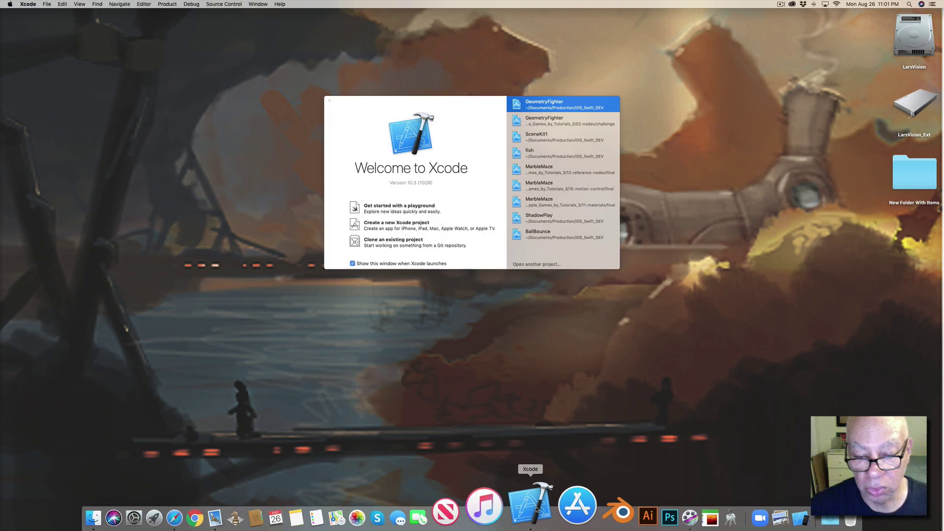
left_click(409, 226)
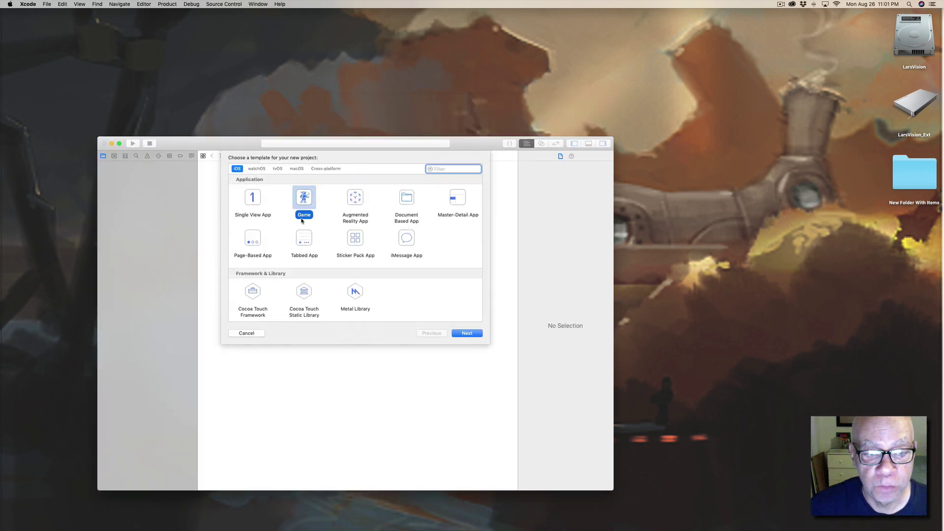
left_click(303, 200)
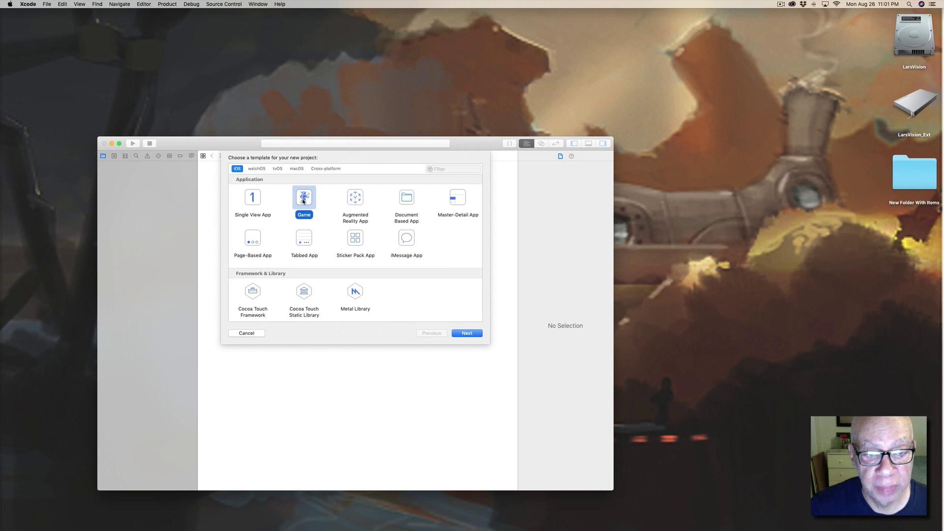
- Name the product ParticleSim and keep SceneKit as the game technology
left_click(466, 333)
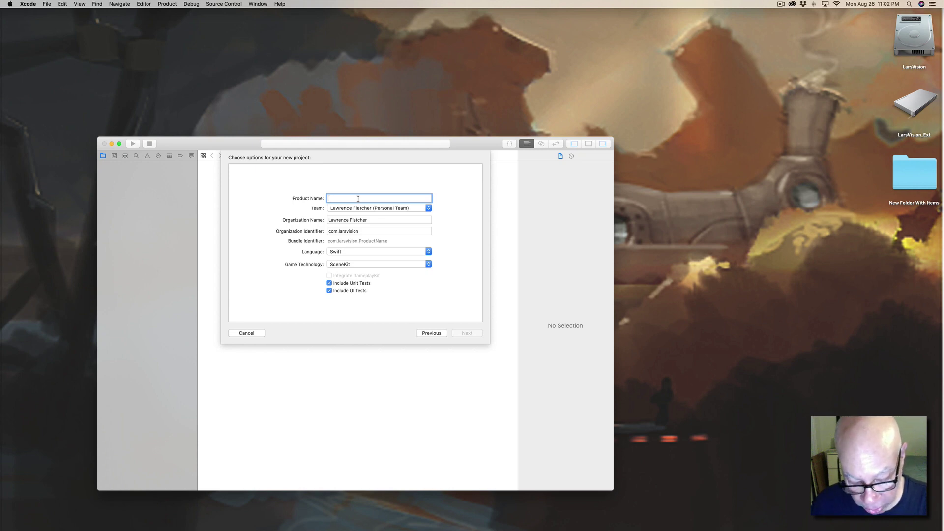
type("Parti")
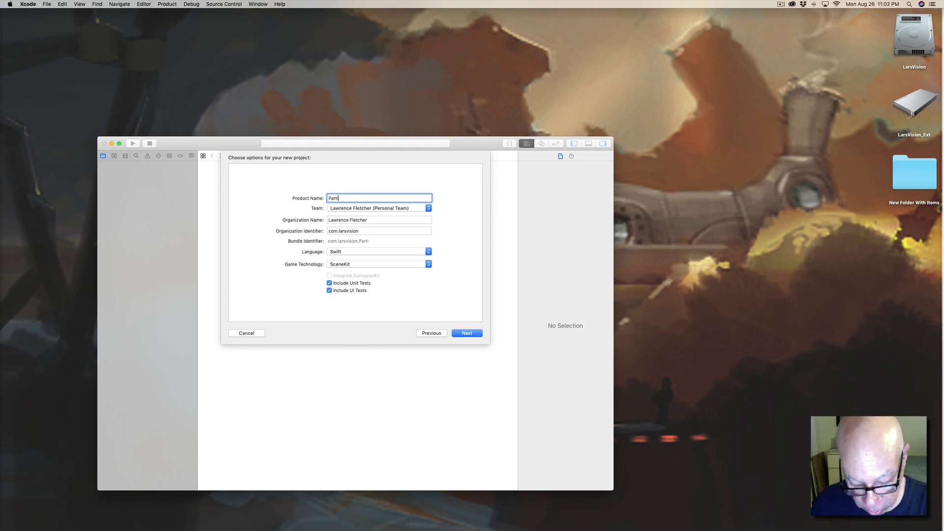
type("cleSim")
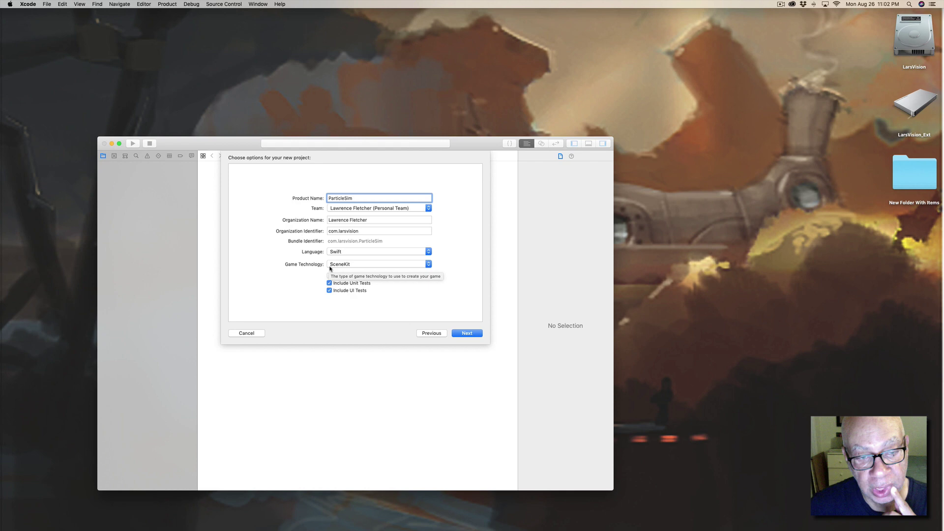
left_click(397, 266)
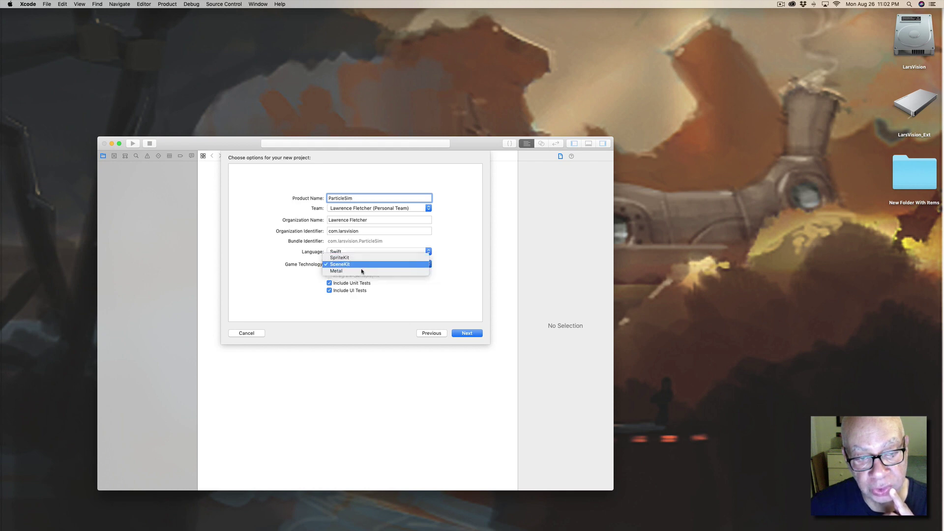
left_click(473, 271)
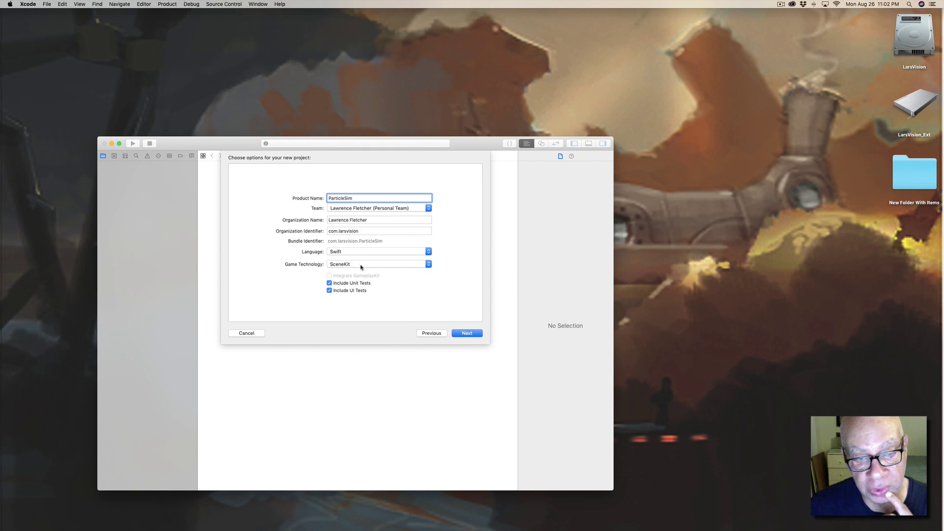
left_click(387, 265)
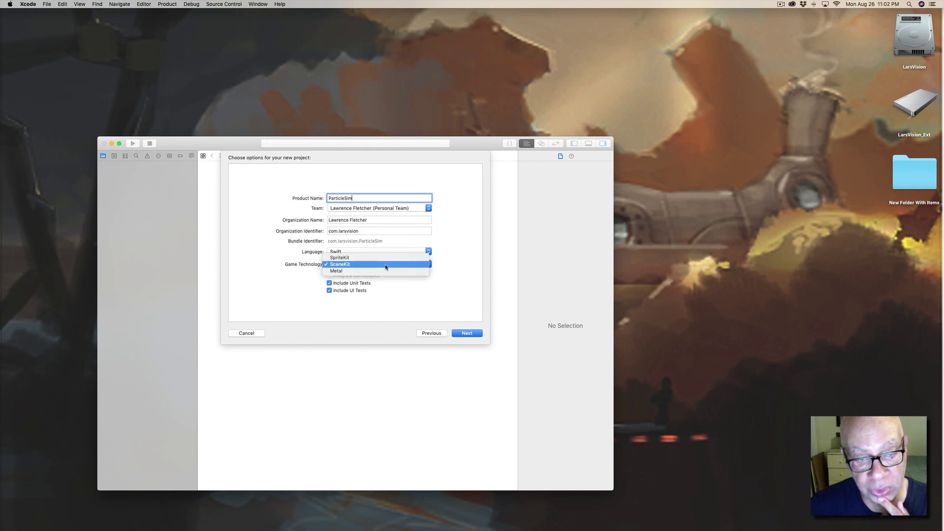
left_click(449, 253)
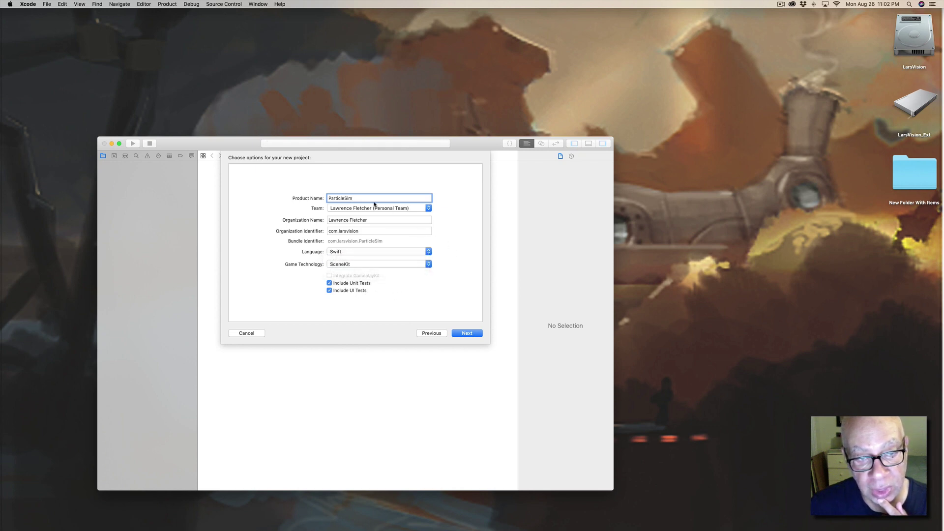
- Create the ParticleSim project on the Desktop with Git, then reposition the window
left_click(461, 334)
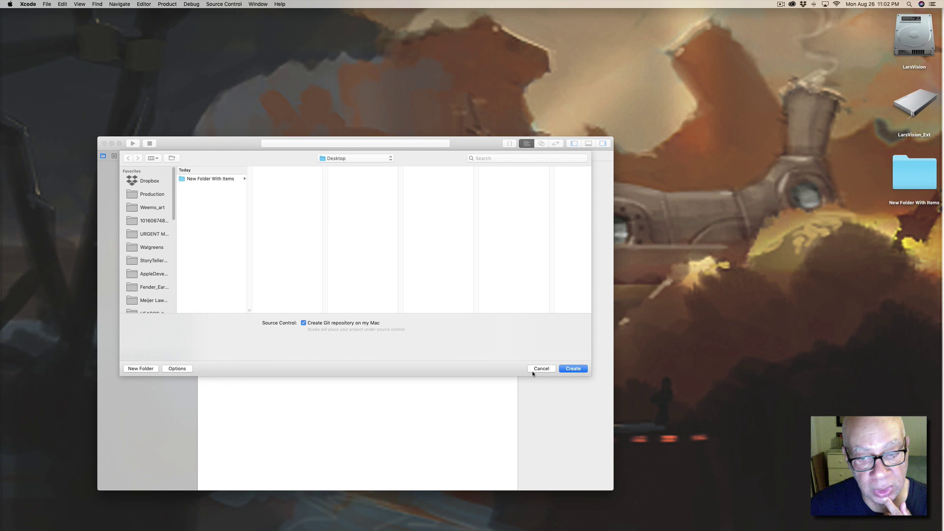
left_click(576, 369)
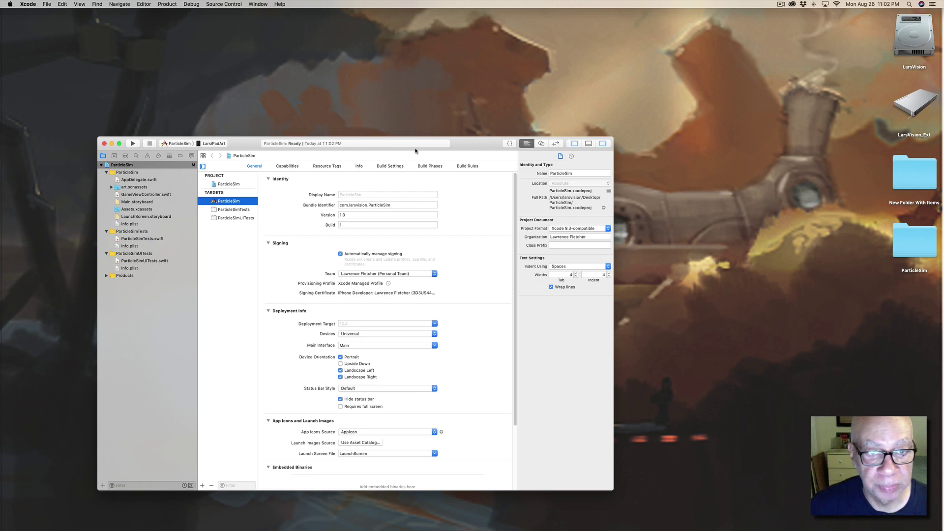
left_click_drag(476, 146, 518, 83)
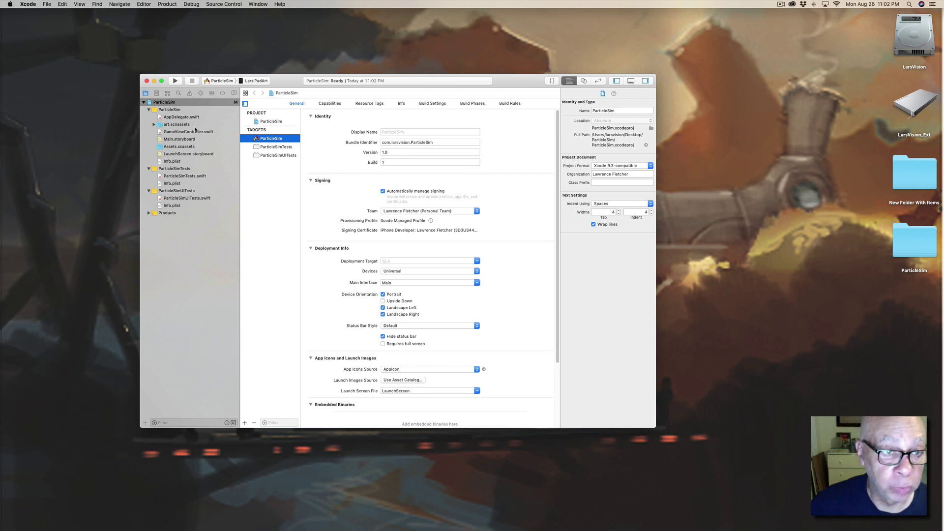
- With the ParticleSim group selected, choose File > New > File… from the menu bar
left_click(155, 110)
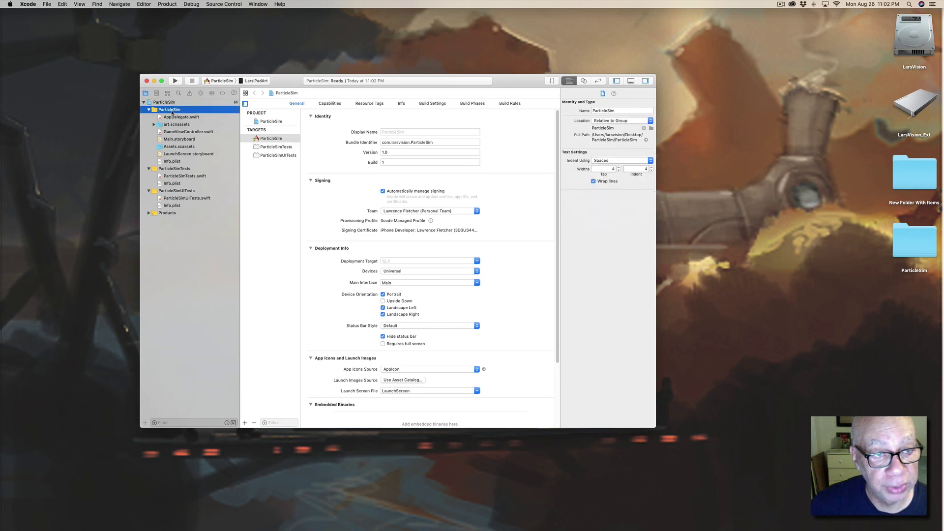
right_click(155, 111)
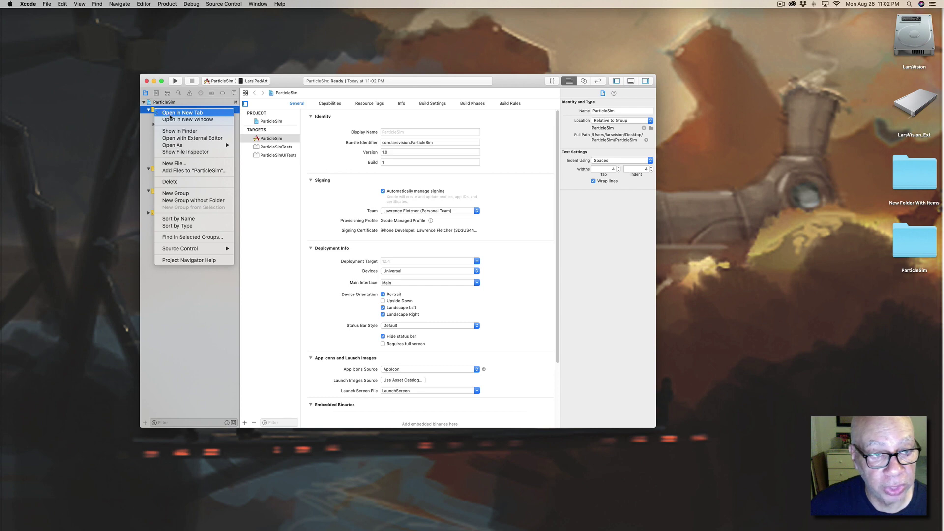
left_click(48, 4)
left_click(48, 5)
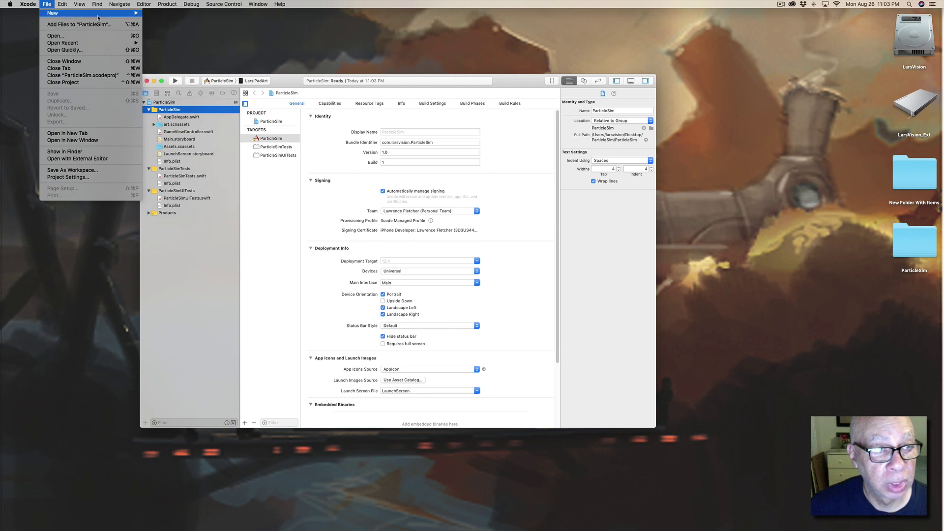
mouse_move(99, 13)
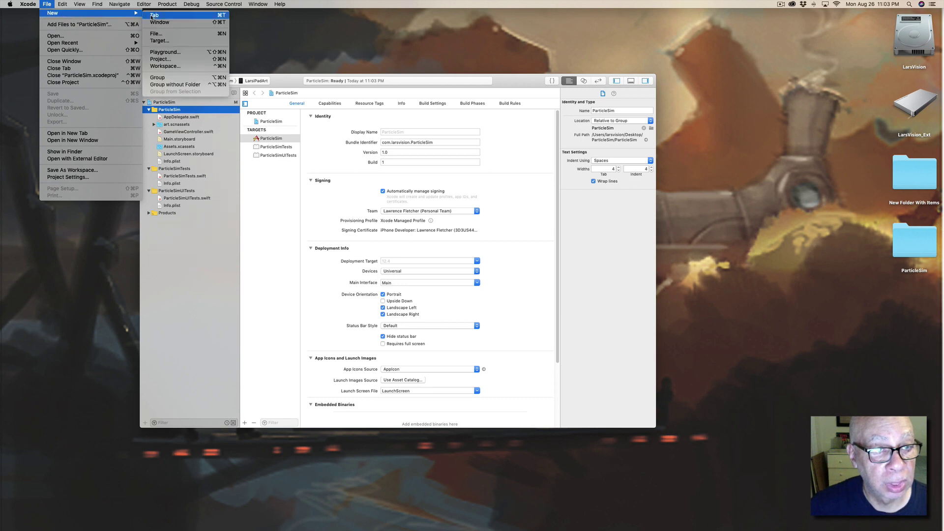
left_click(168, 36)
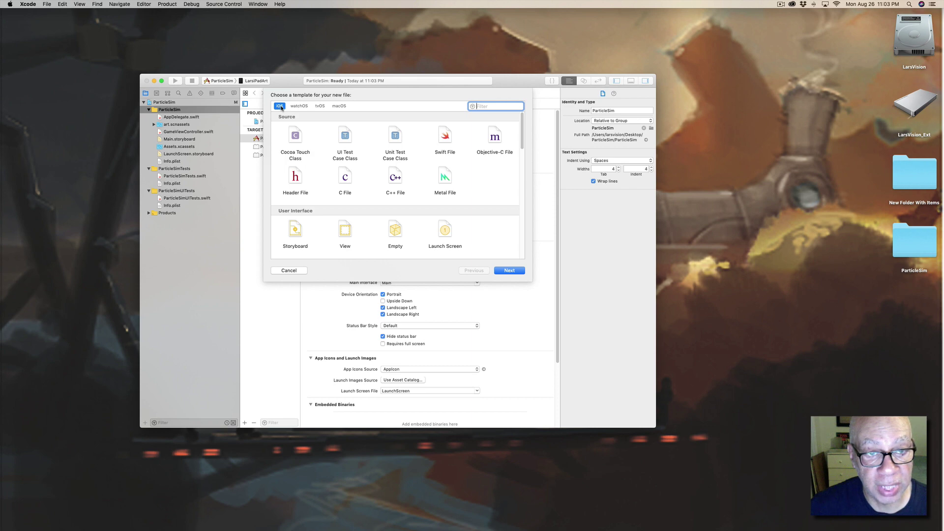
- Choose the SceneKit Particle System File template from the Resource section
left_click_drag(522, 141, 522, 221)
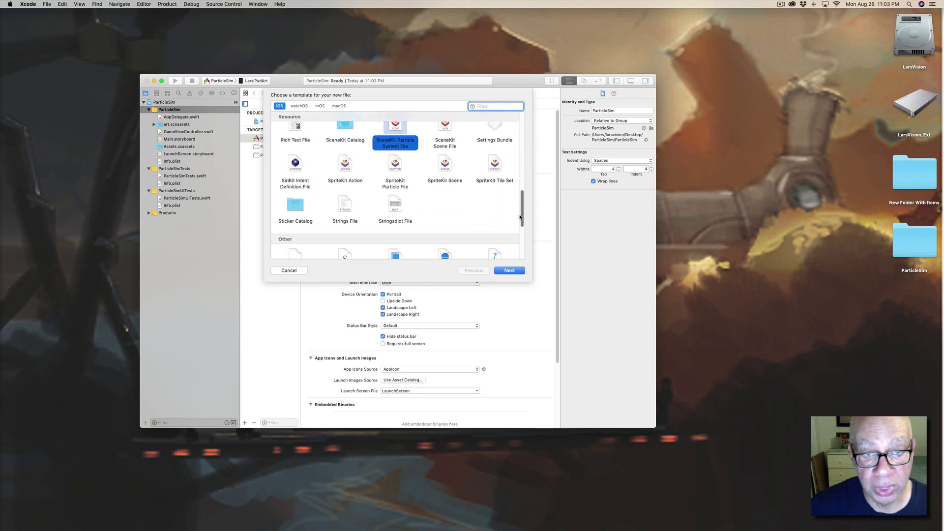
left_click(444, 133)
left_click(344, 134)
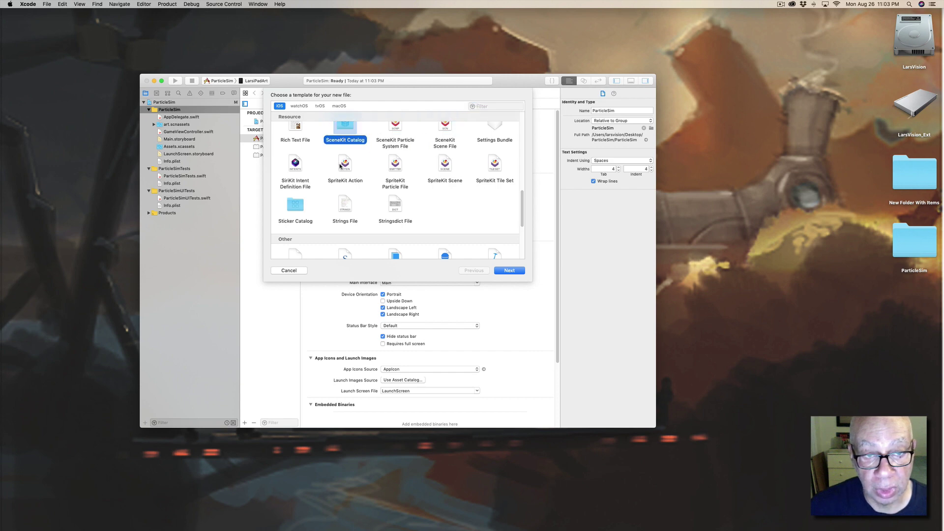
left_click(341, 166)
left_click(392, 165)
scroll(407, 172, "up", 2)
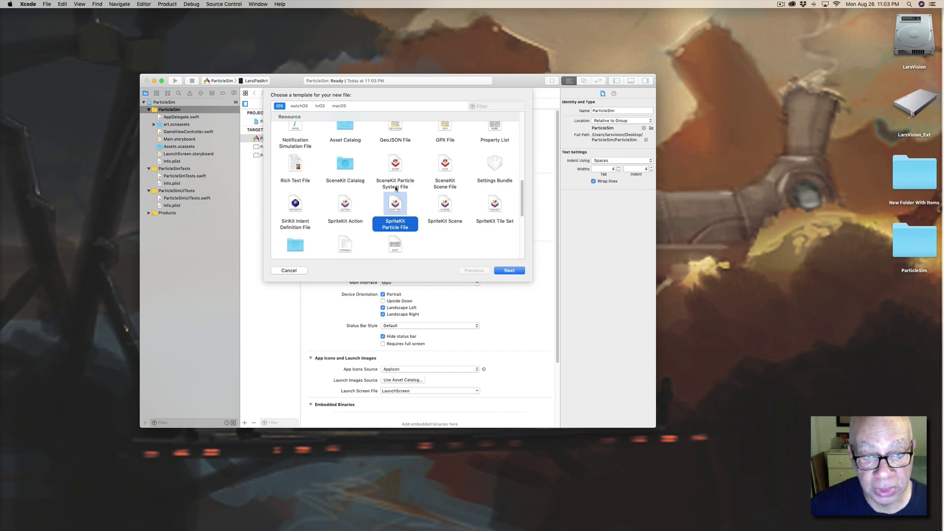
left_click(397, 169)
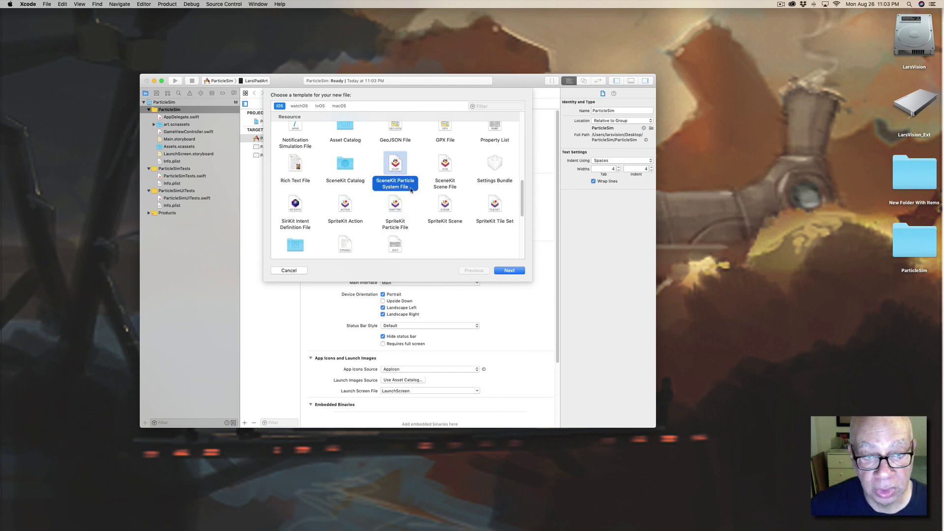
left_click(512, 271)
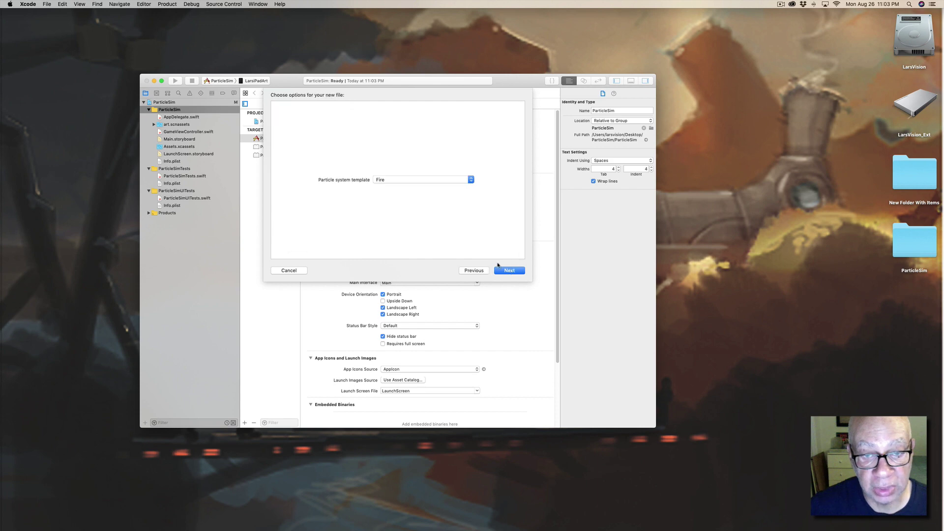
- Keep Fire as the particle system template and continue
left_click(399, 179)
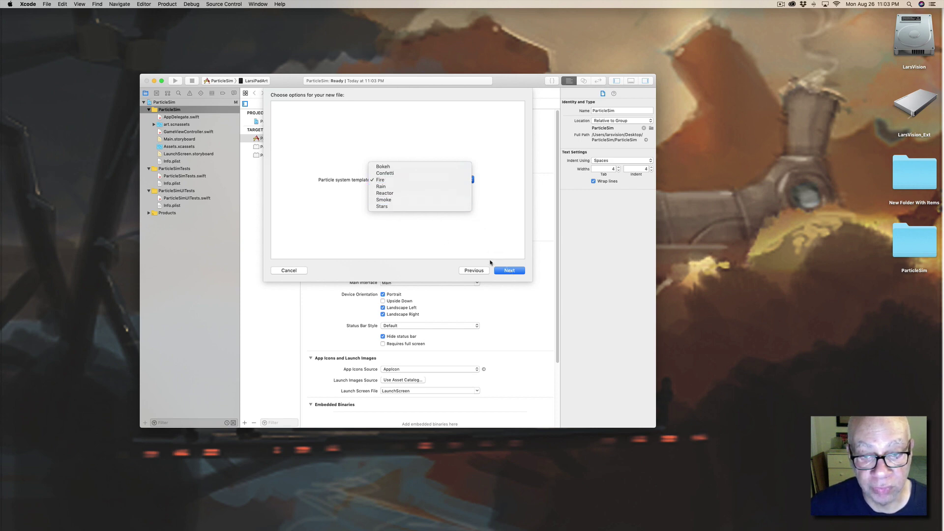
left_click(502, 269)
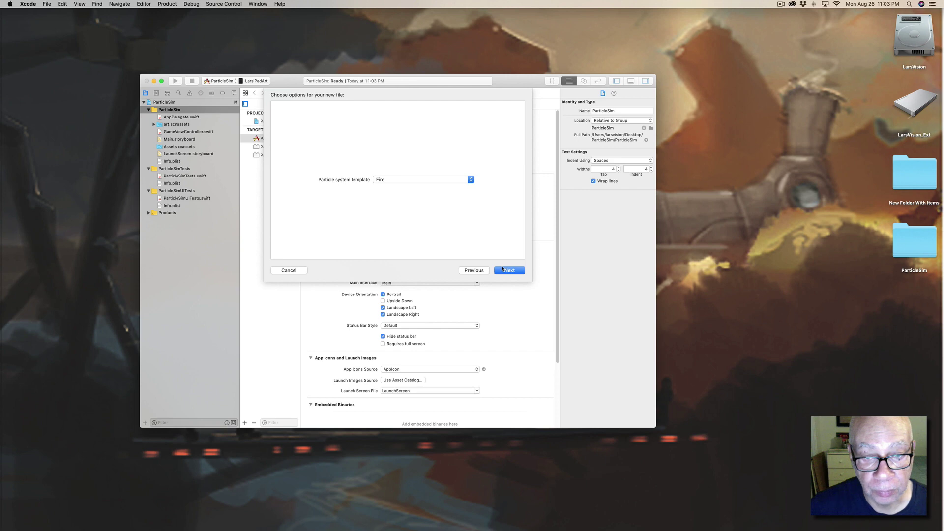
left_click(503, 270)
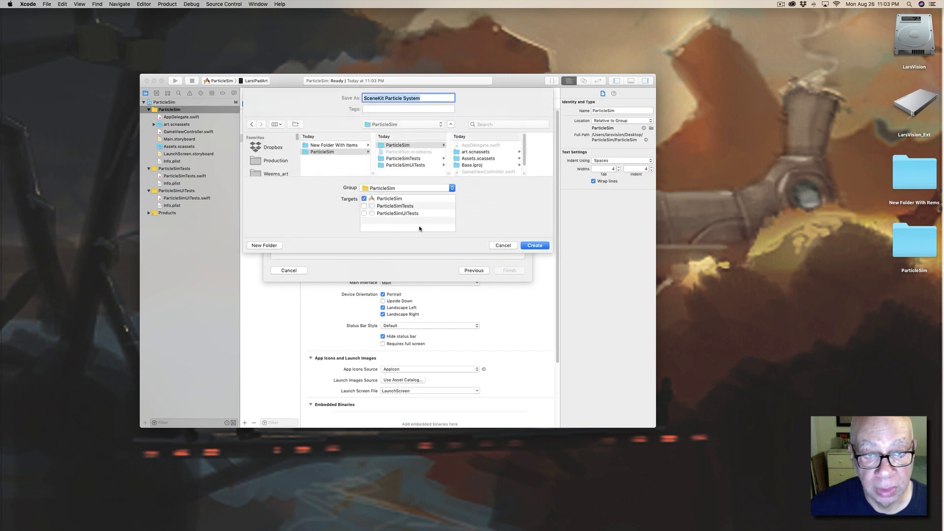
- Name the file Fire and create it in the ParticleSim group and target
left_click_drag(421, 97, 353, 99)
type("Fire")
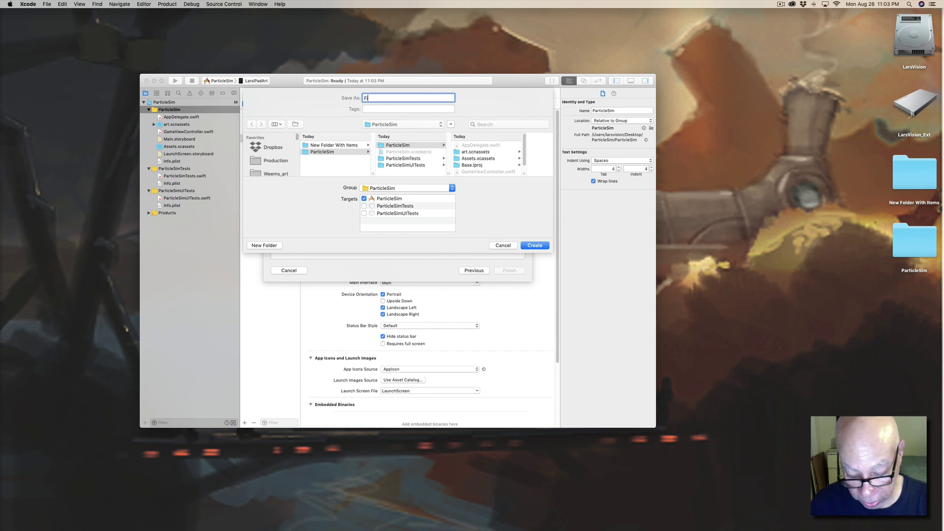
left_click(531, 247)
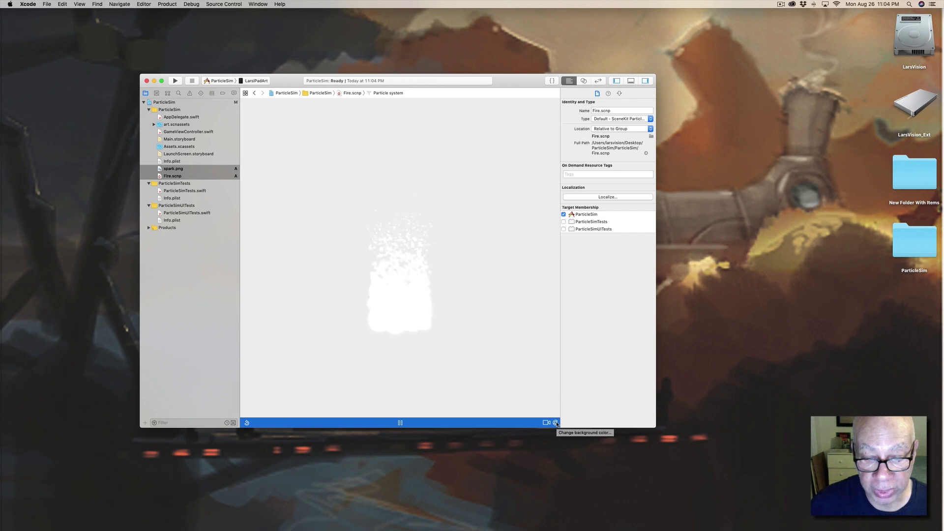
- Change the scene background to a near-black blue-purple in the Colors panel
left_click(555, 423)
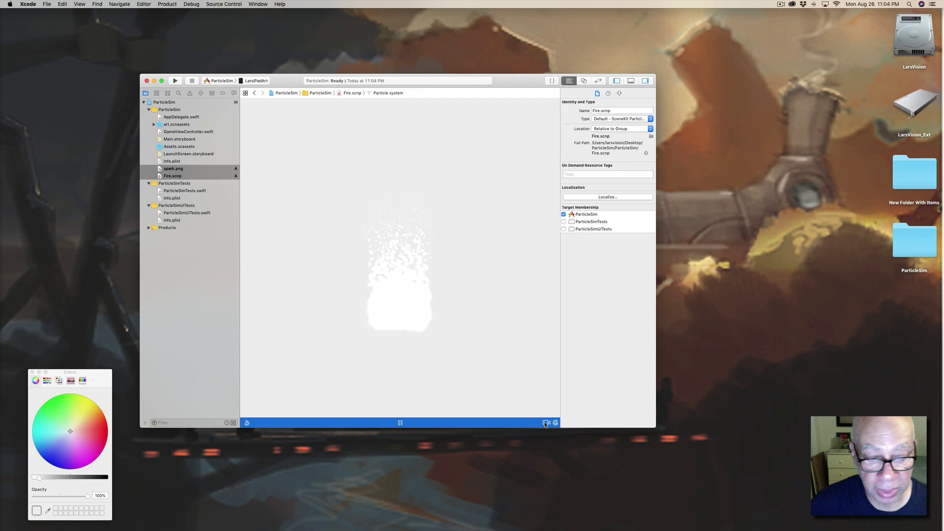
left_click(61, 467)
left_click_drag(63, 477, 100, 478)
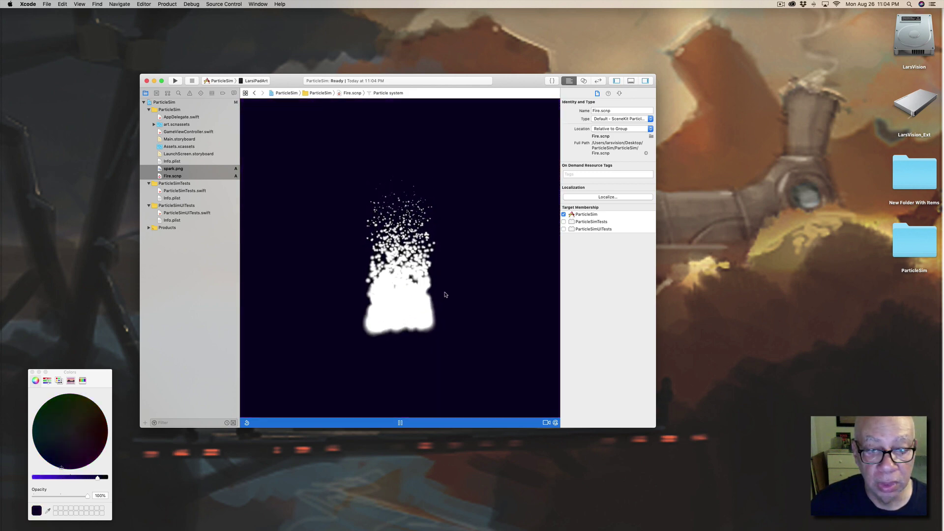
left_click(32, 373)
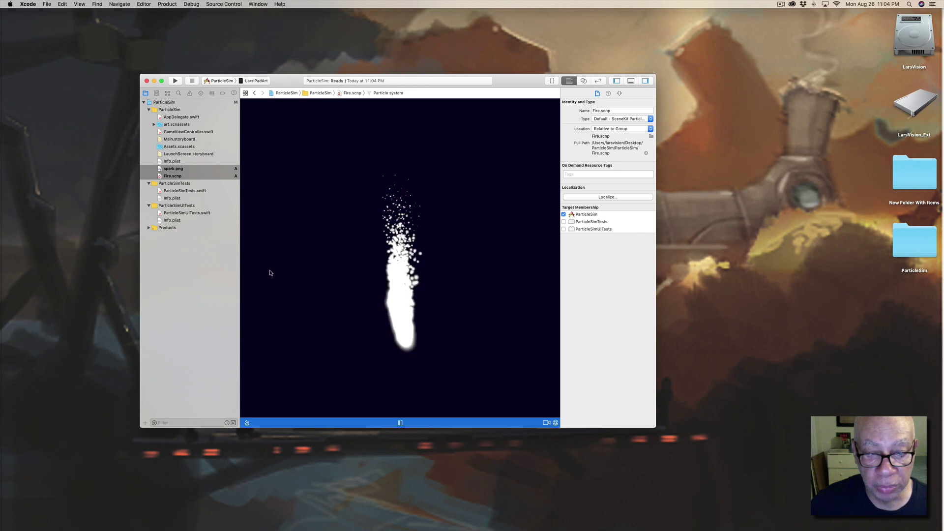
left_click_drag(270, 271, 316, 243)
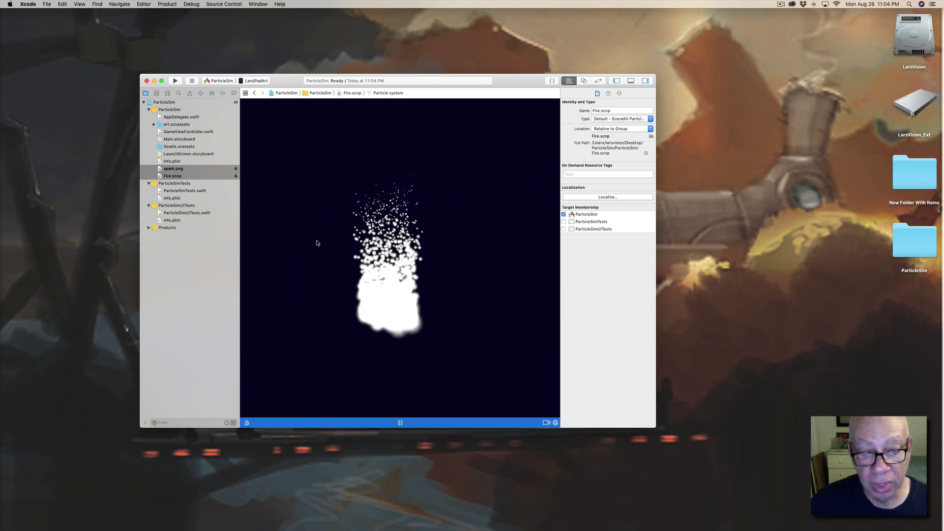
- Set the particles' Image Color to a red-orange swatch in the Attributes inspector
left_click(619, 93)
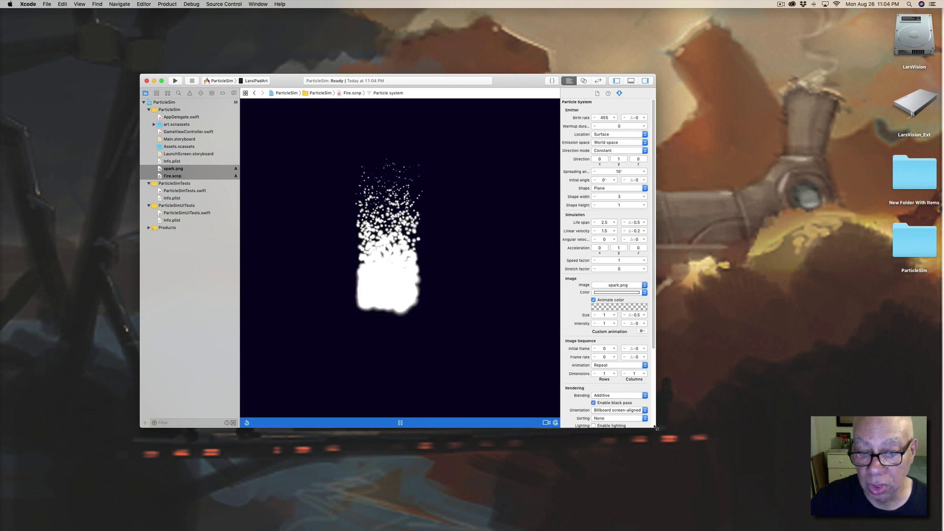
left_click_drag(656, 428, 708, 497)
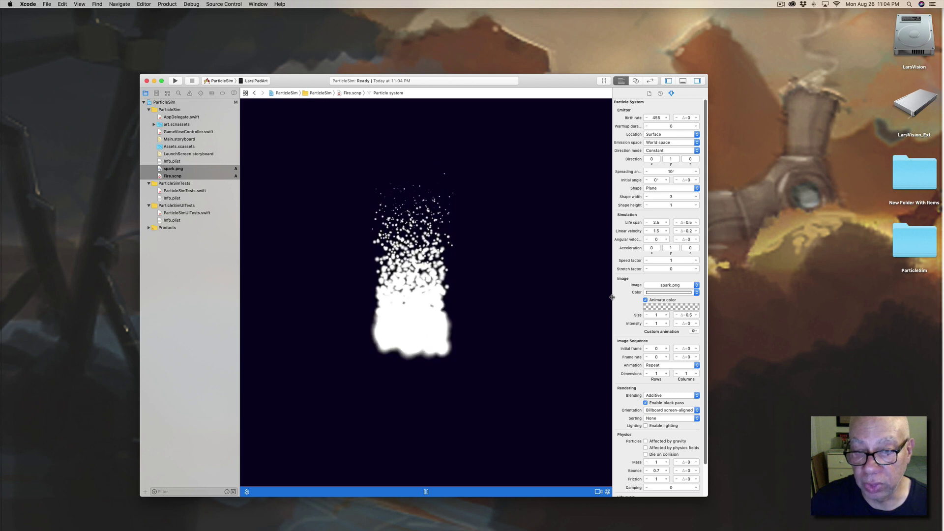
left_click_drag(612, 297, 522, 310)
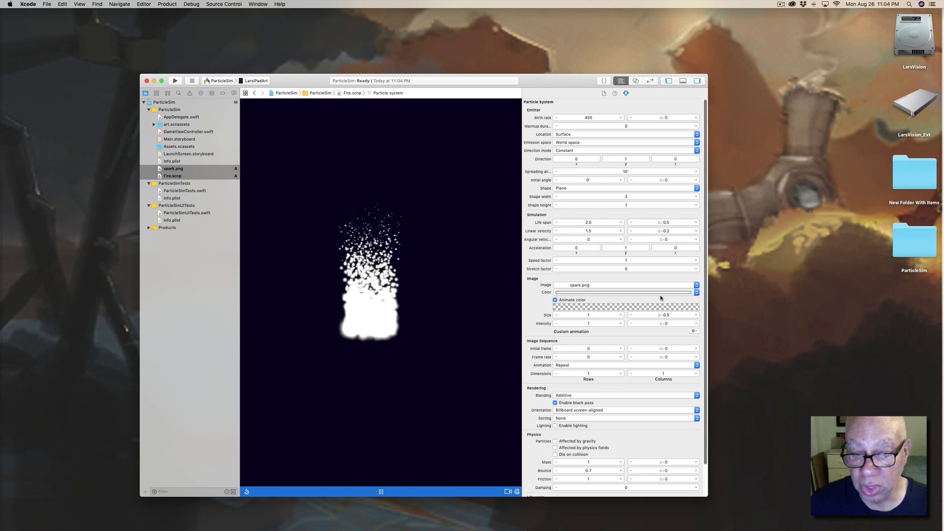
left_click(697, 293)
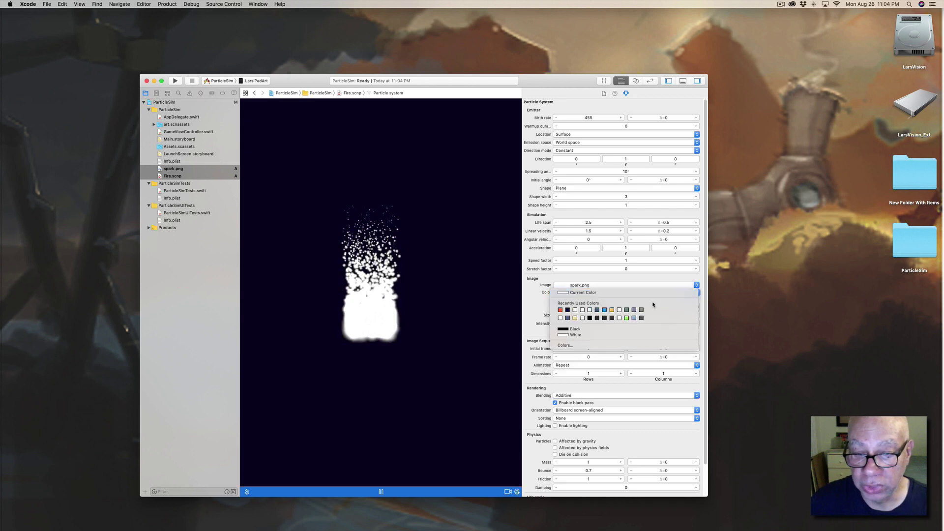
left_click(611, 310)
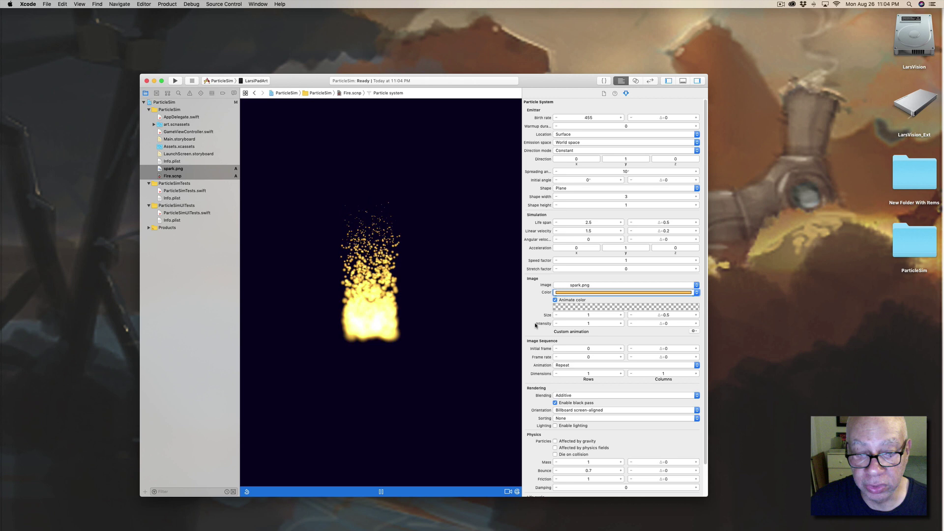
left_click(697, 293)
left_click(567, 310)
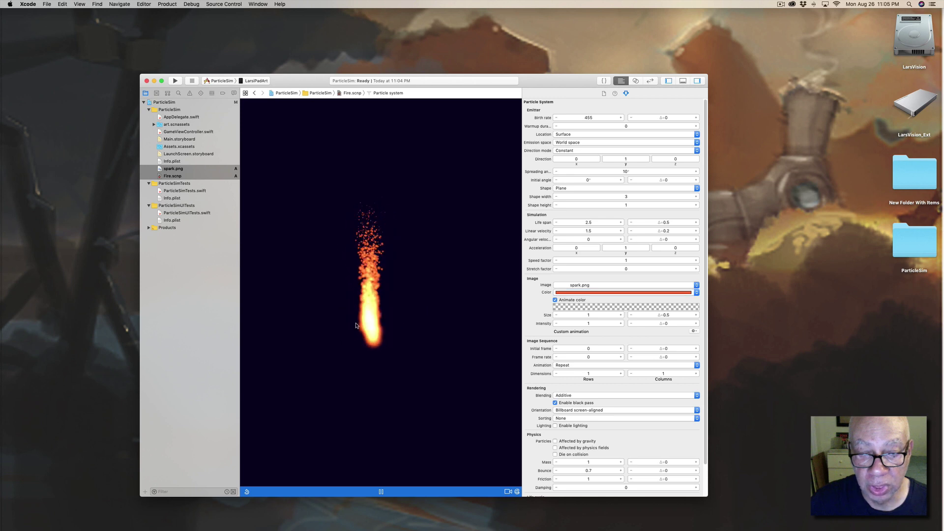
- Change the particle Life span from 2.5 to 0.1
left_click_drag(356, 326, 302, 342)
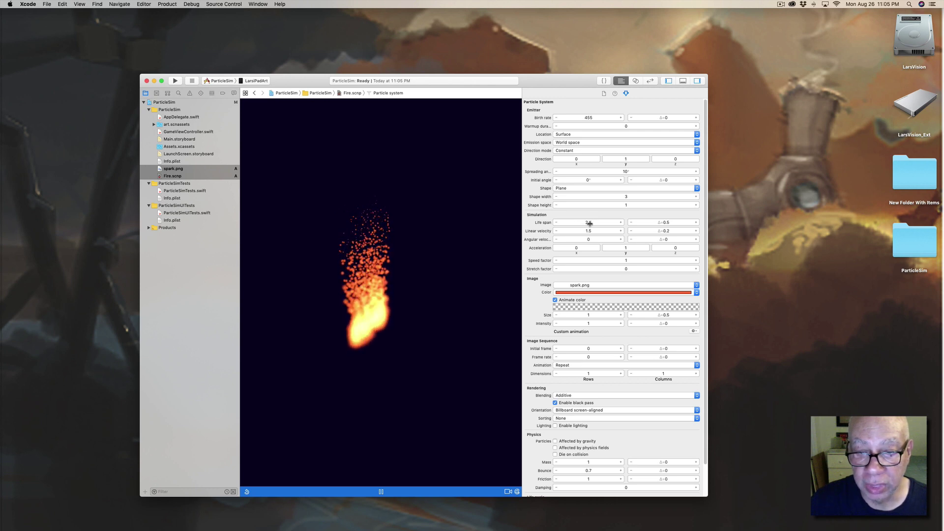
left_click_drag(588, 223, 612, 222)
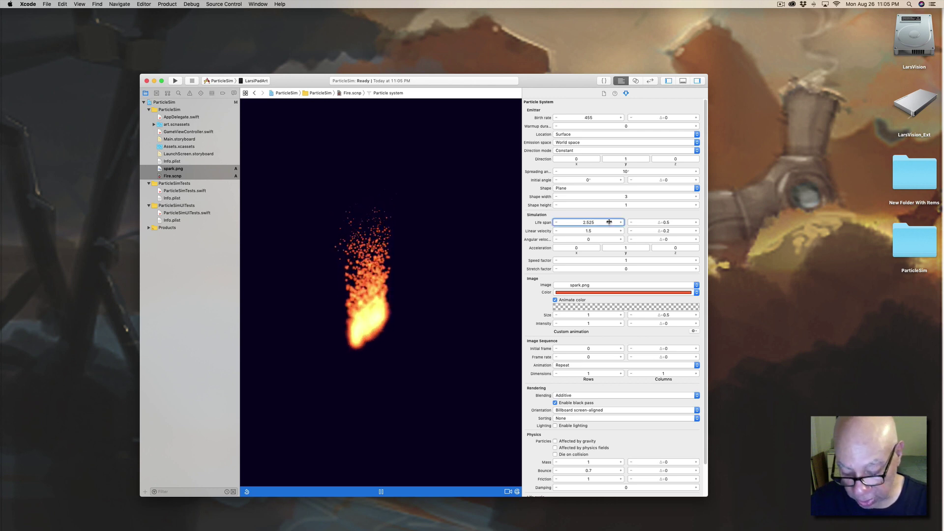
left_click(609, 222)
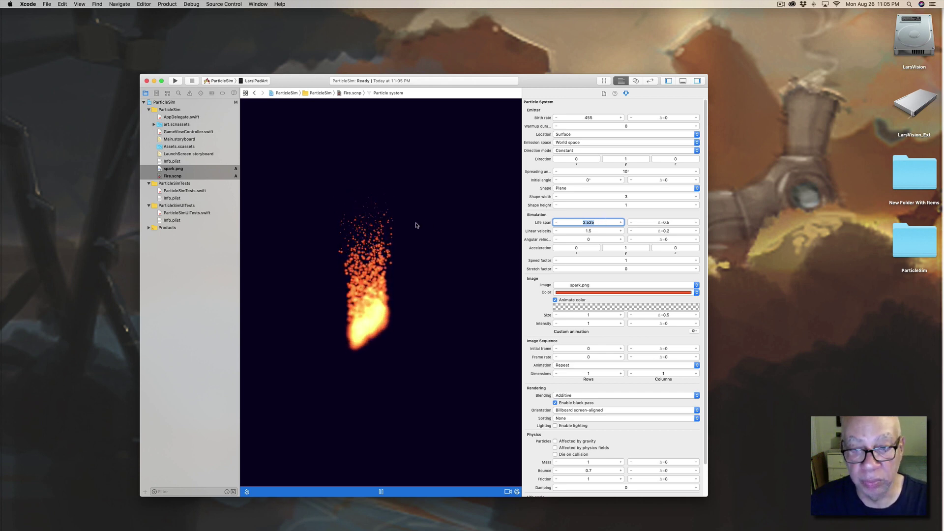
type("0.1")
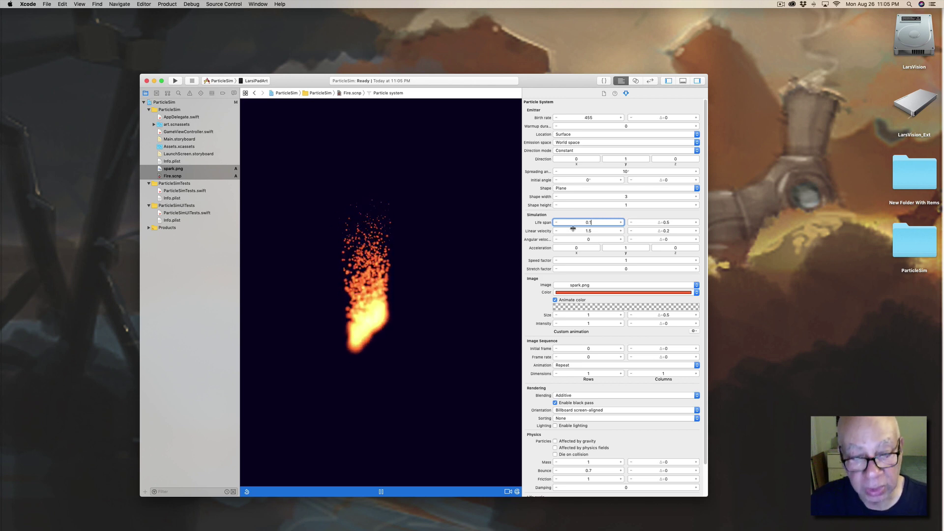
key("Tab")
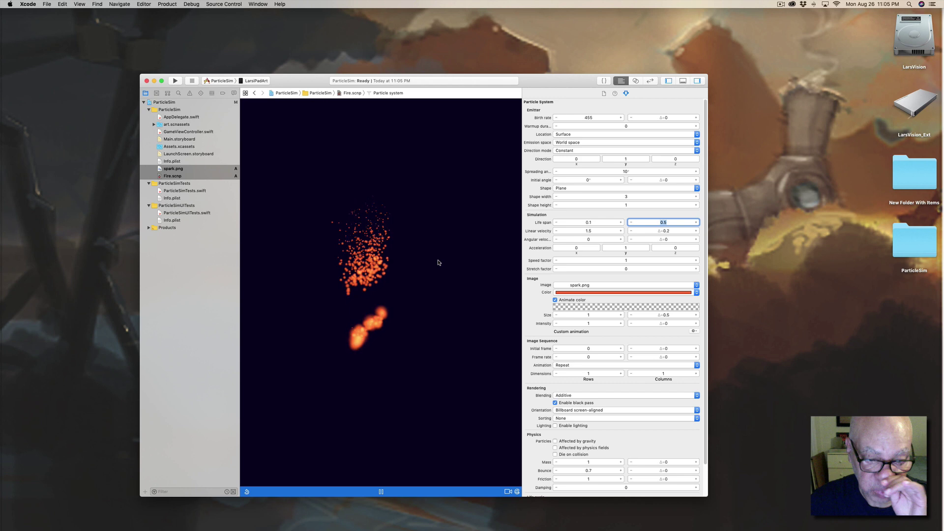
left_click(388, 296)
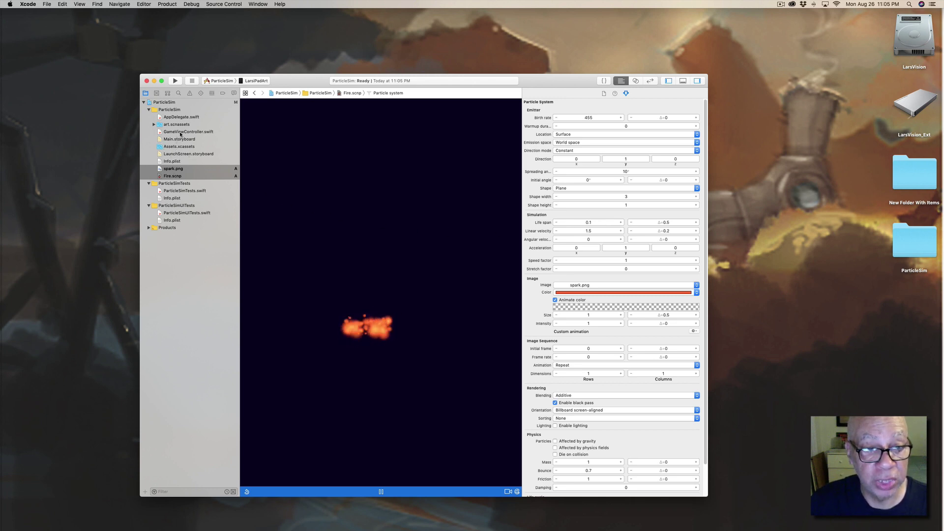
left_click(173, 132)
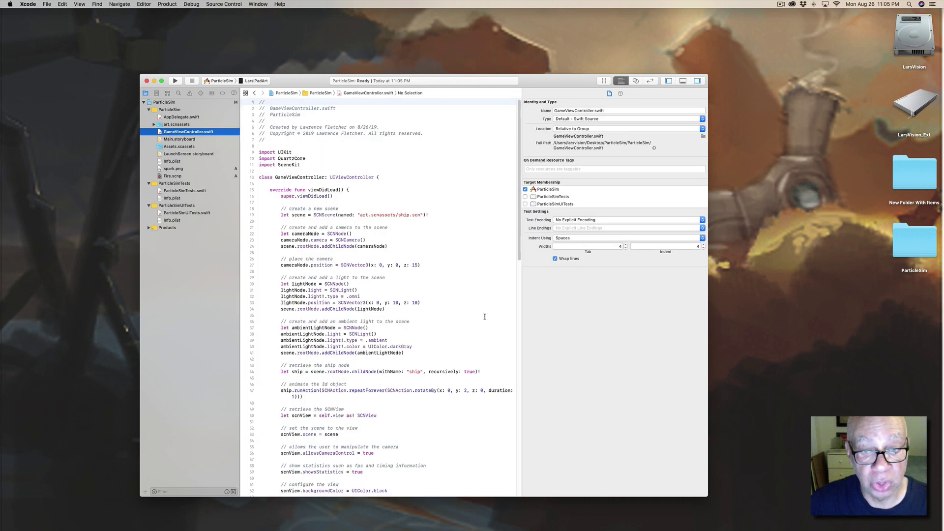
left_click_drag(518, 214, 494, 301)
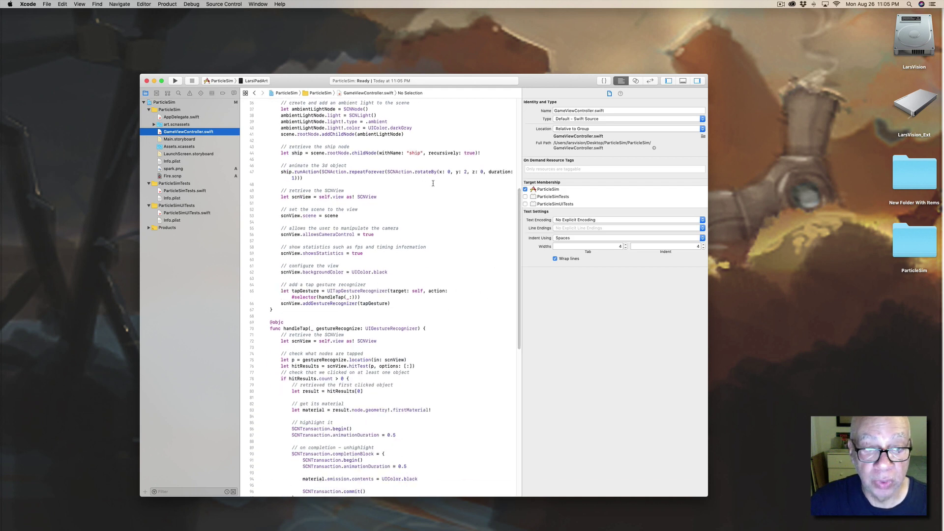
left_click(282, 184)
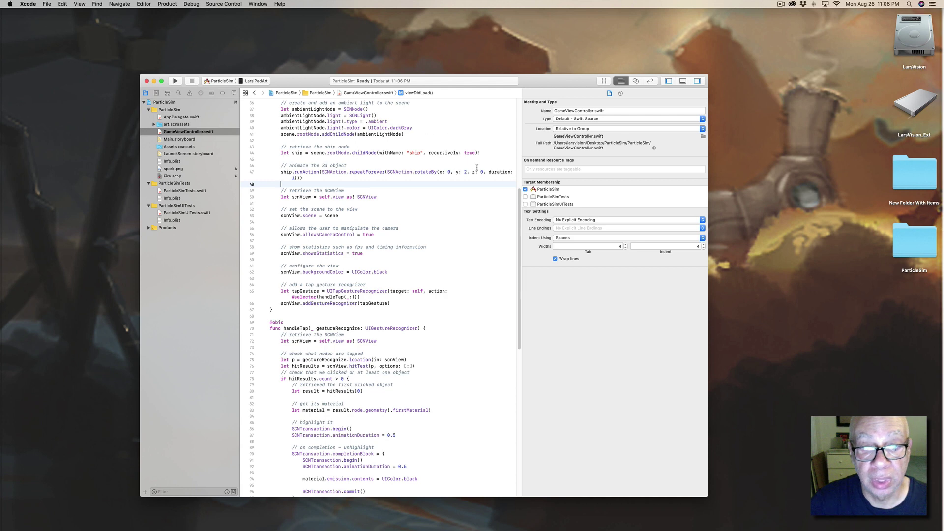
- Return to Fire.scnp and darken its background to a blue-violet navy
left_click(187, 176)
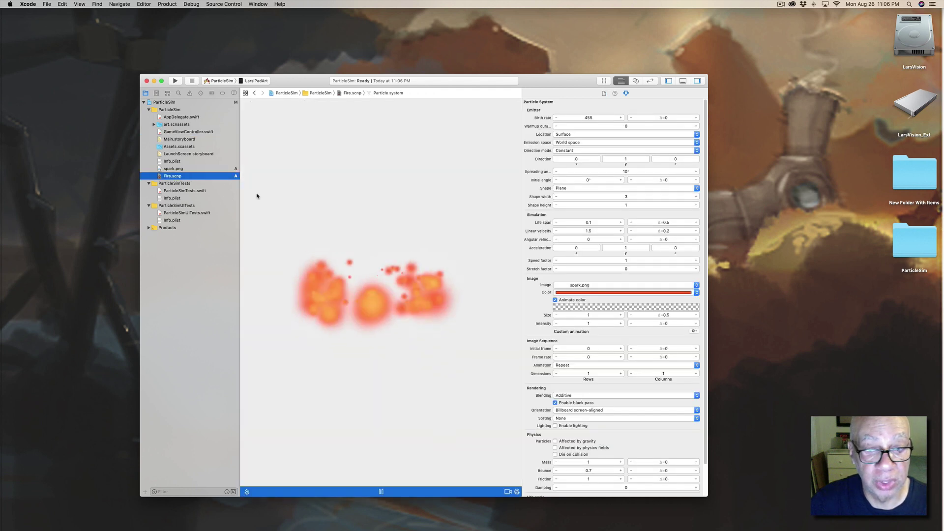
left_click(517, 491)
left_click(57, 467)
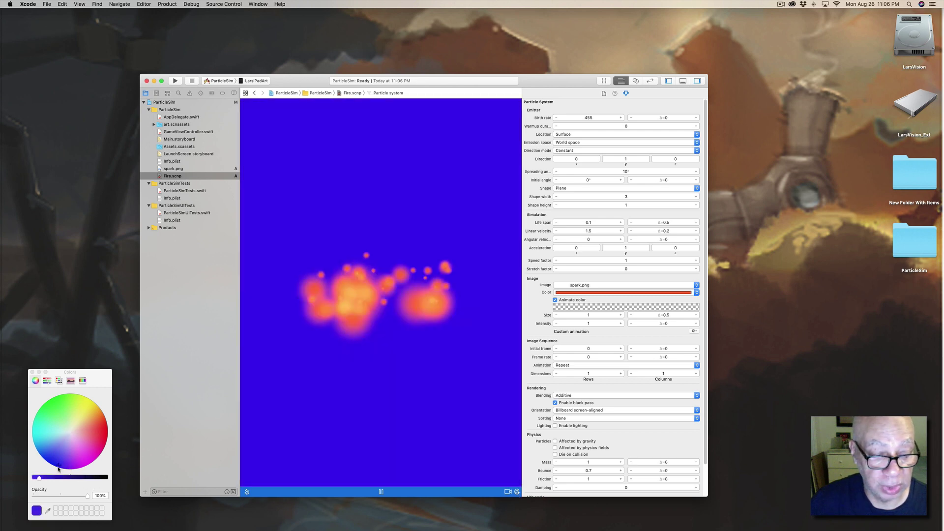
left_click_drag(62, 482, 89, 478)
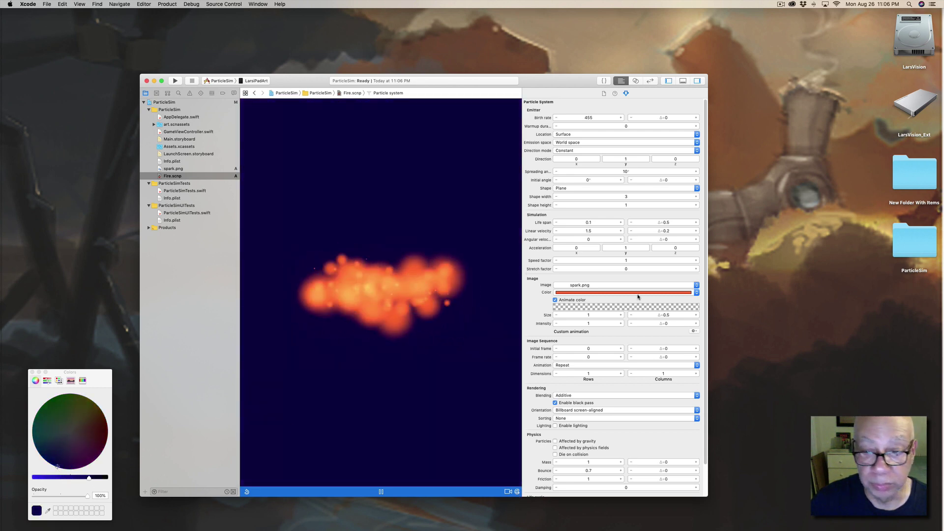
scroll(706, 265, "down", 1)
scroll(706, 265, "down", 1)
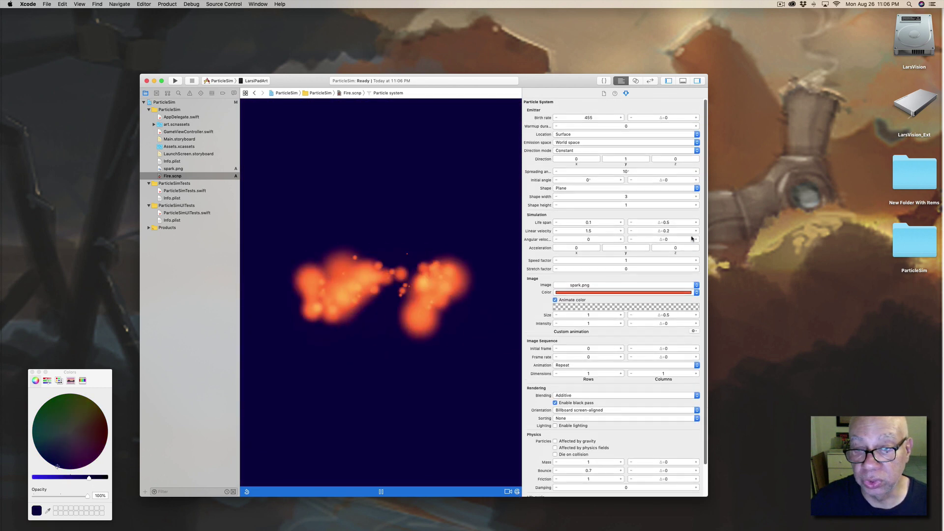
scroll(692, 240, "up", 2)
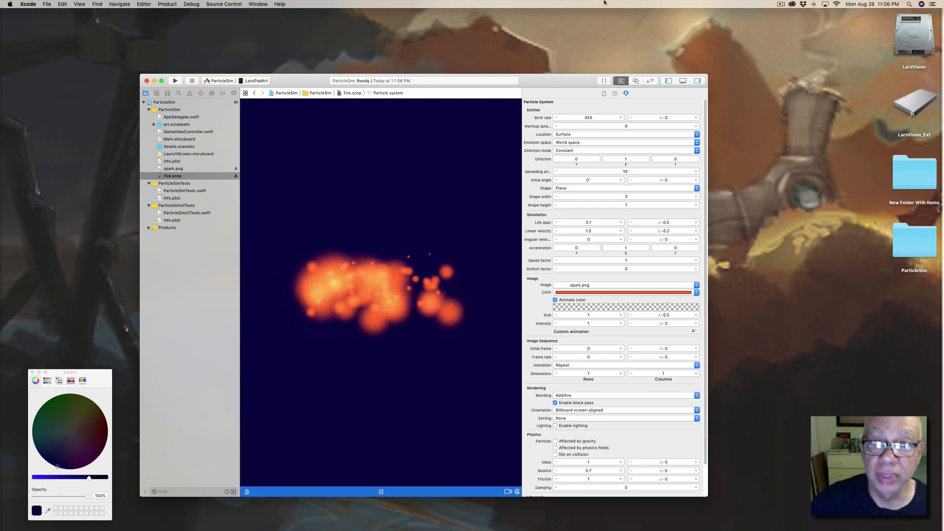
left_click(781, 4)
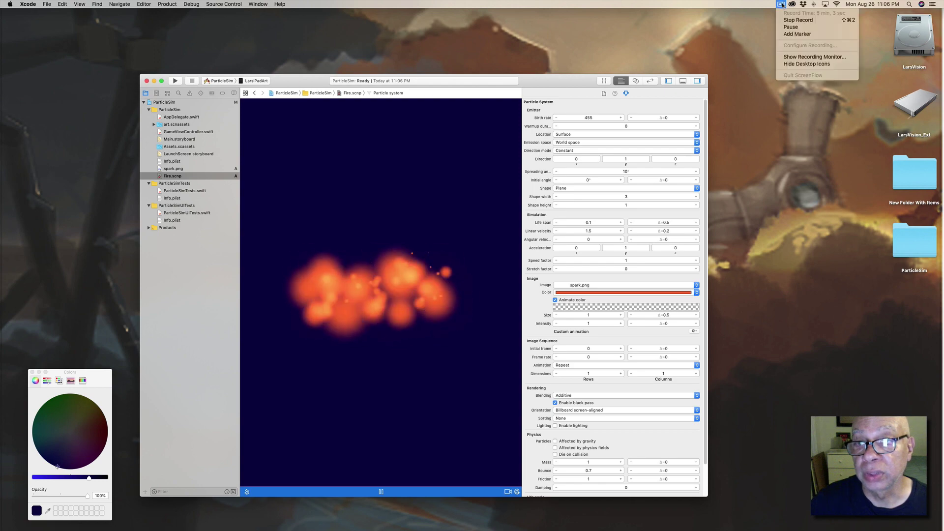